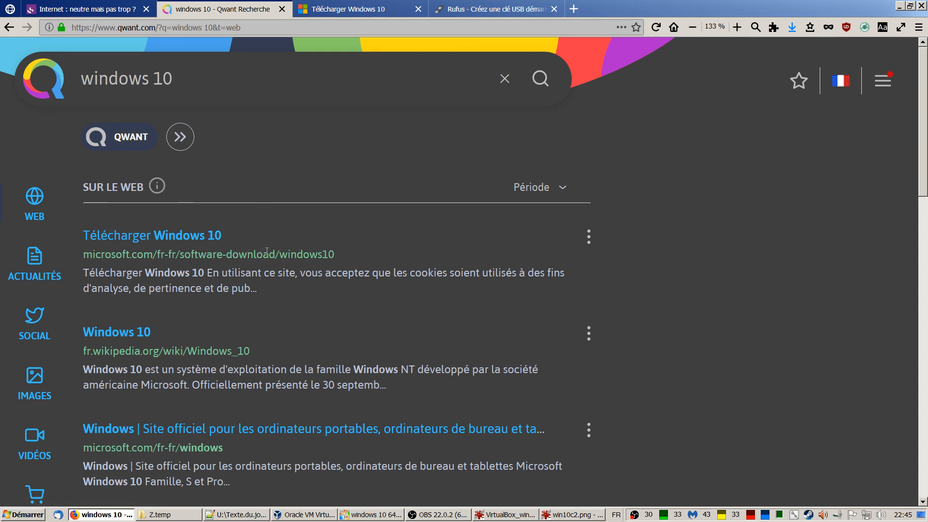
Step: Highlight the Microsoft download result for the "windows 10" search and show the "Télécharger Windows 10" page
drag(196, 83, 77, 82)
click(312, 309)
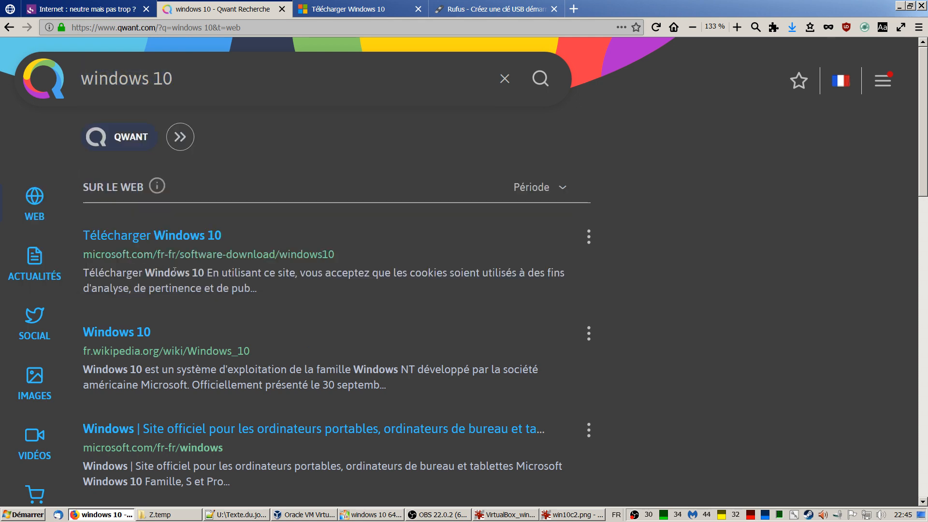
drag(82, 255, 358, 261)
click(390, 254)
click(361, 6)
scroll(346, 279, up, 2)
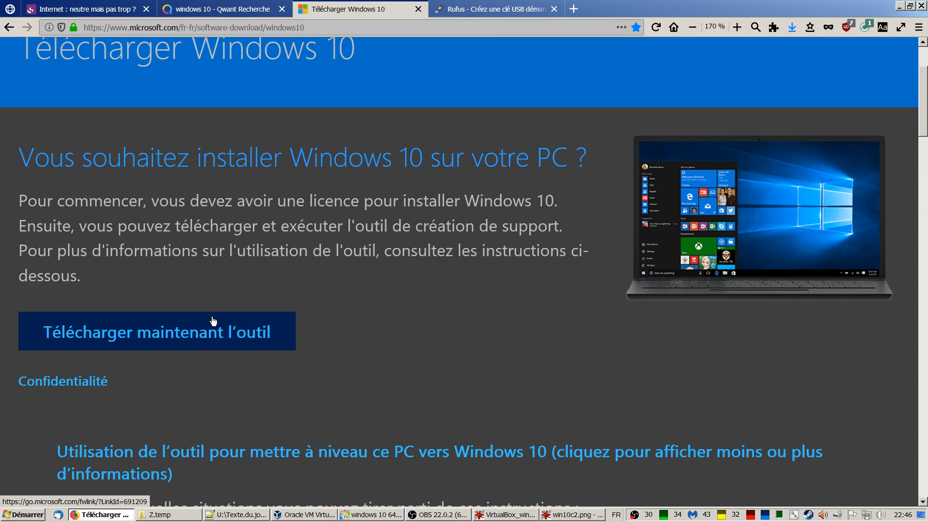
Step: Examine the upgrade instructions on the download page, highlighting the mentions of Windows 7, Windows 8.1 and the Windows 10 licence
scroll(213, 320, down, 5)
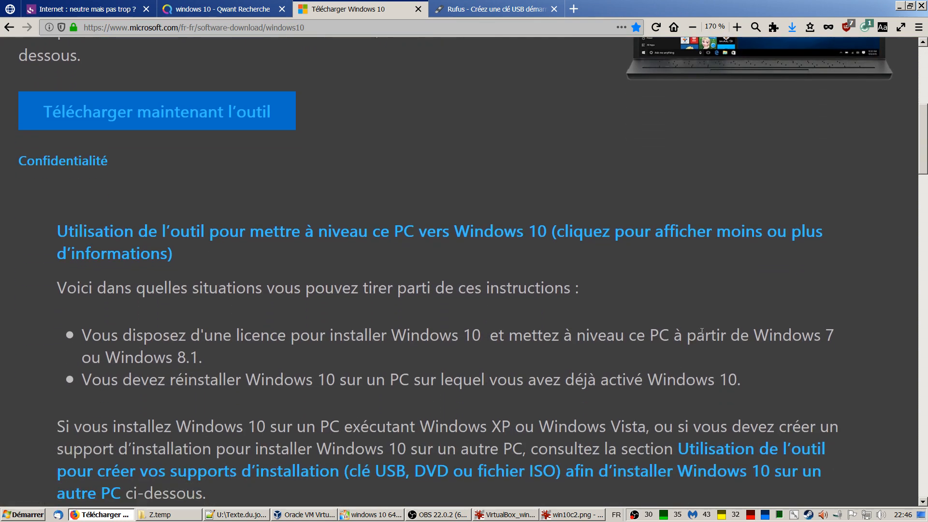
drag(754, 334, 839, 334)
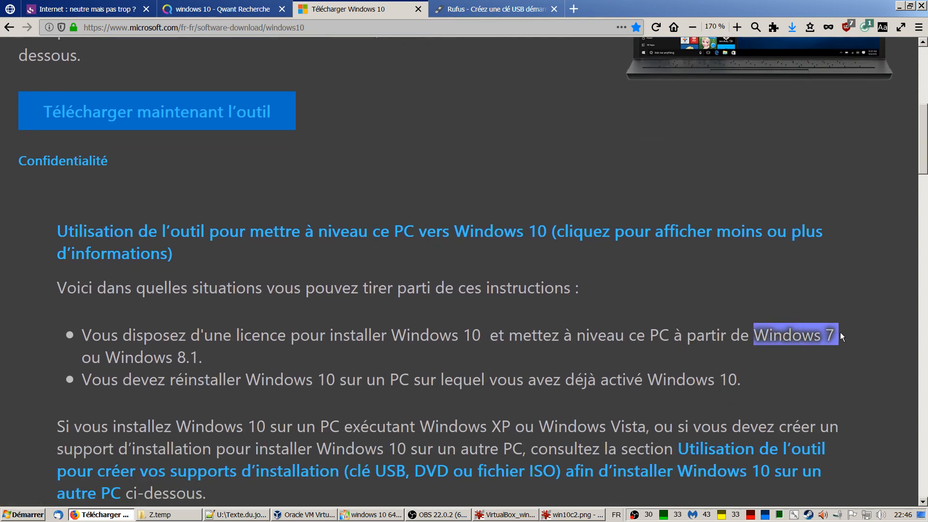
drag(106, 359, 199, 360)
drag(387, 335, 491, 333)
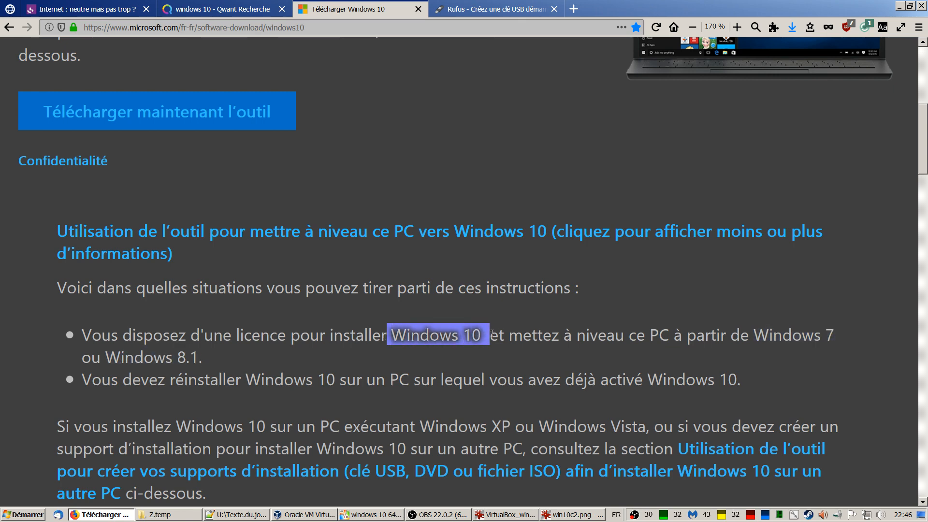
drag(755, 335, 850, 332)
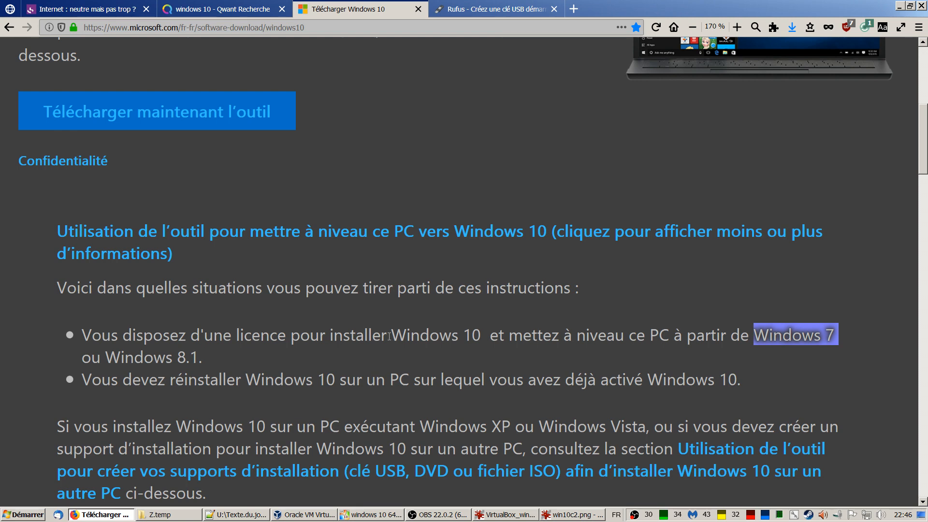
scroll(332, 321, up, 3)
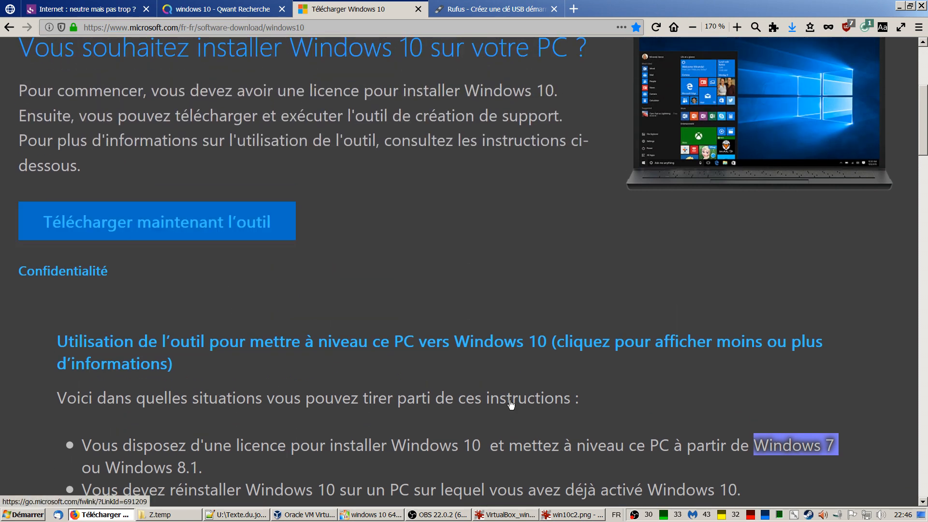
Step: Switch to IrfanView and view the Windows 10 installer screenshots full screen, from the licence terms to the language, edition and architecture selection
click(561, 515)
scroll(452, 294, up, 4)
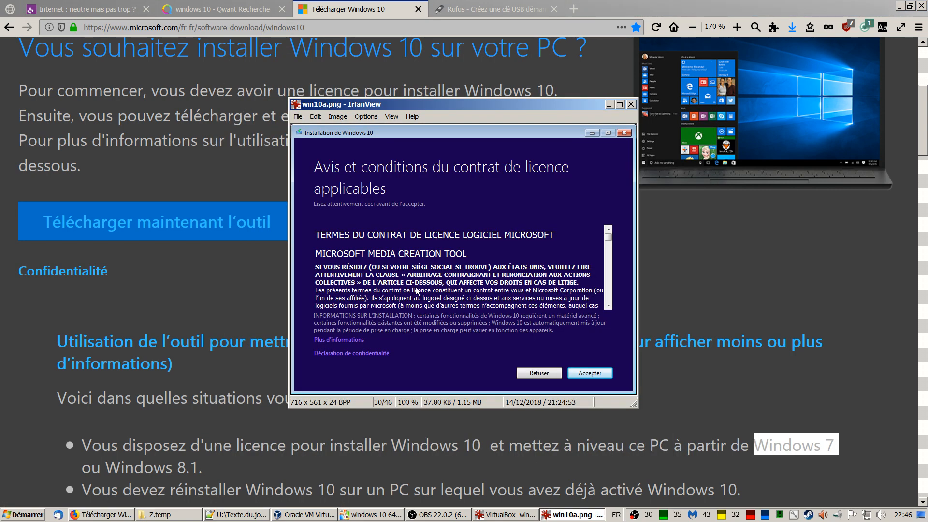
double_click(425, 250)
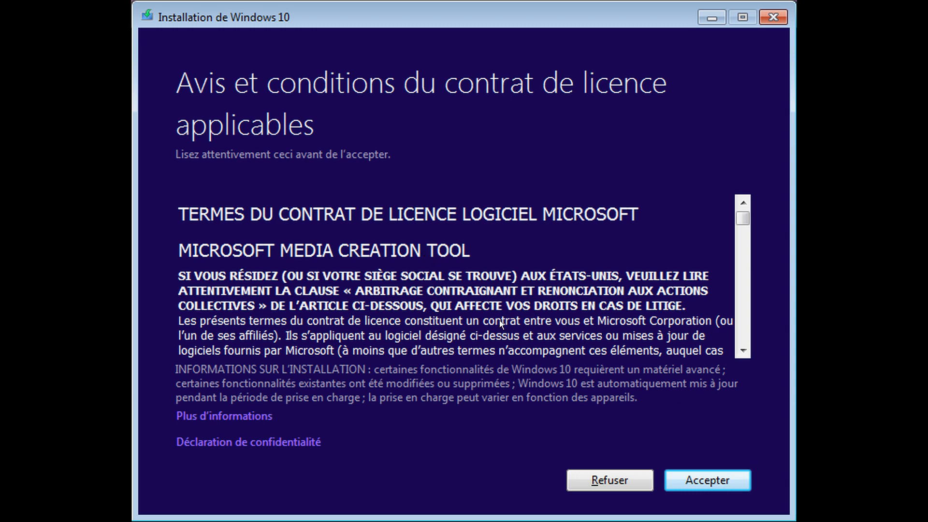
scroll(564, 335, down, 1)
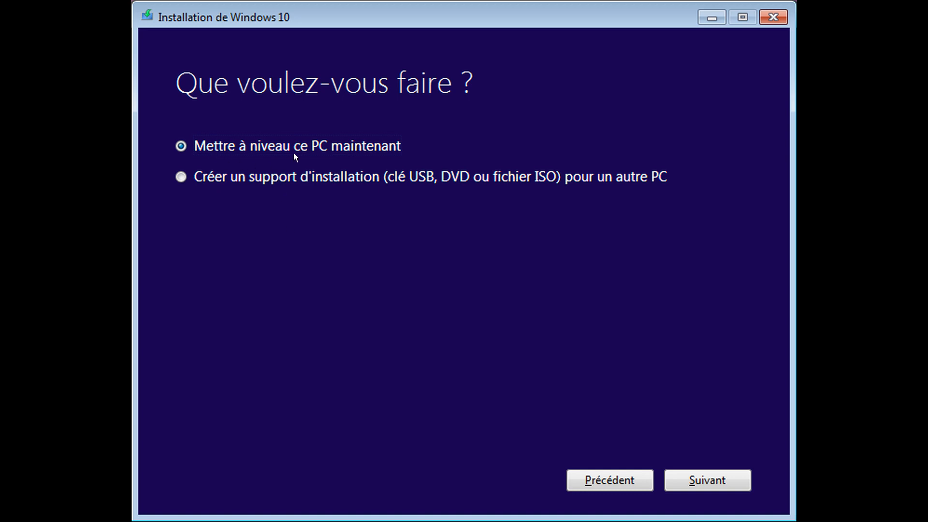
scroll(397, 170, down, 1)
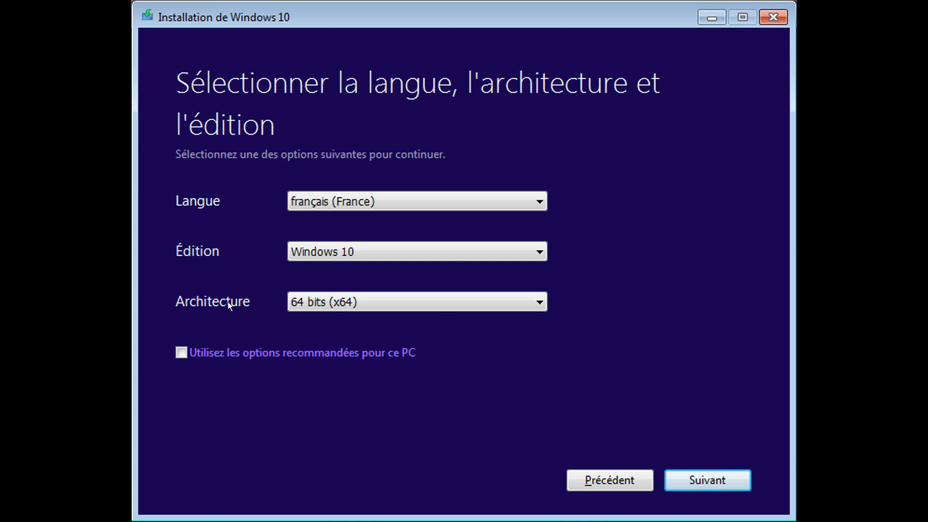
double_click(382, 247)
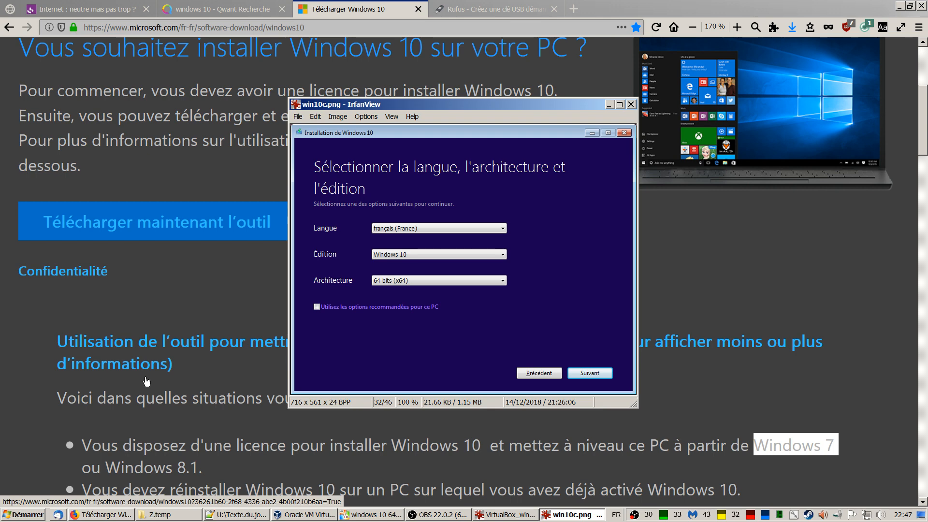
Step: Run dxdiag to check the computer's operating system and architecture, and close the diagnostic tool
key(super+r)
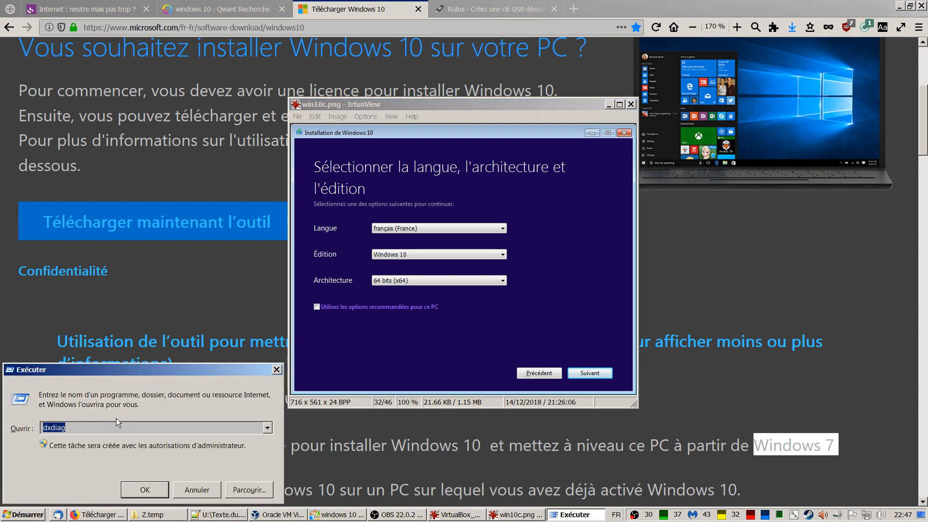
click(152, 489)
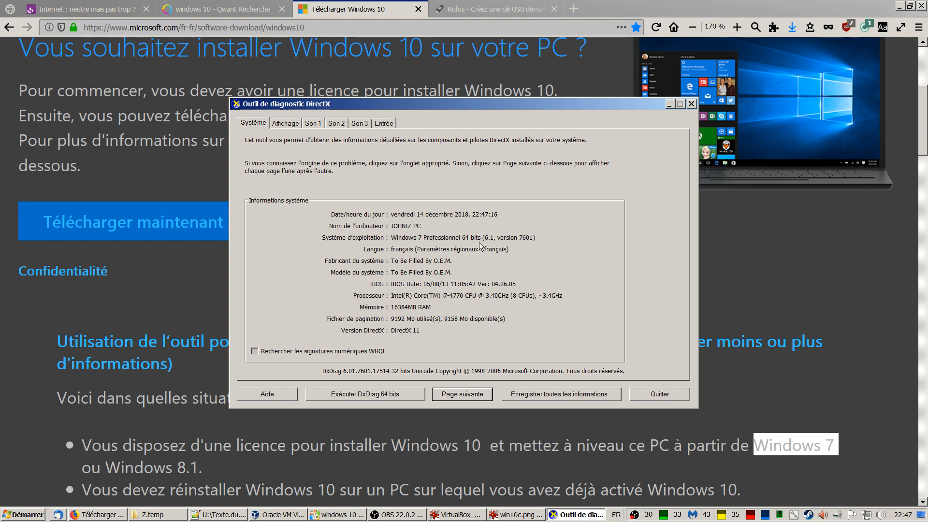
click(660, 394)
Step: View the remaining installer screenshots up to win10c2.png, and show the VirtualBox Windows 10 setup screenshots full screen
double_click(479, 295)
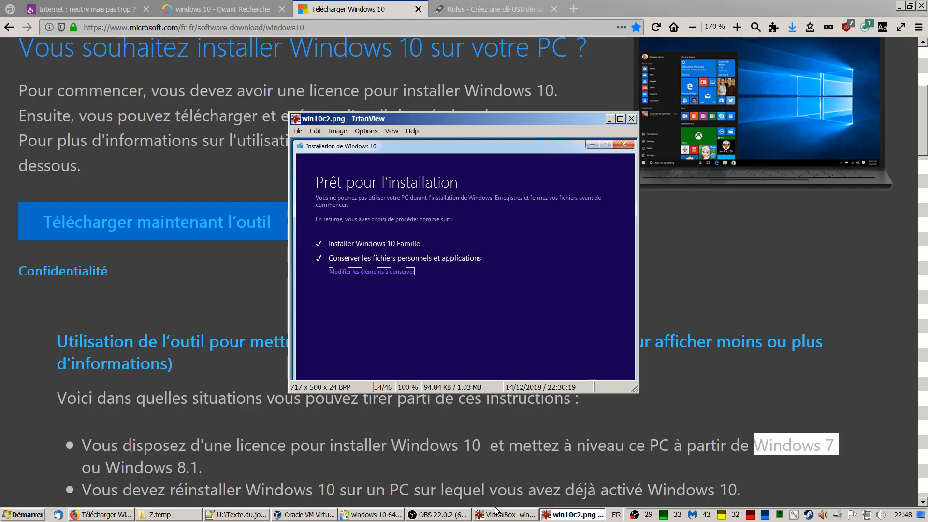
click(501, 514)
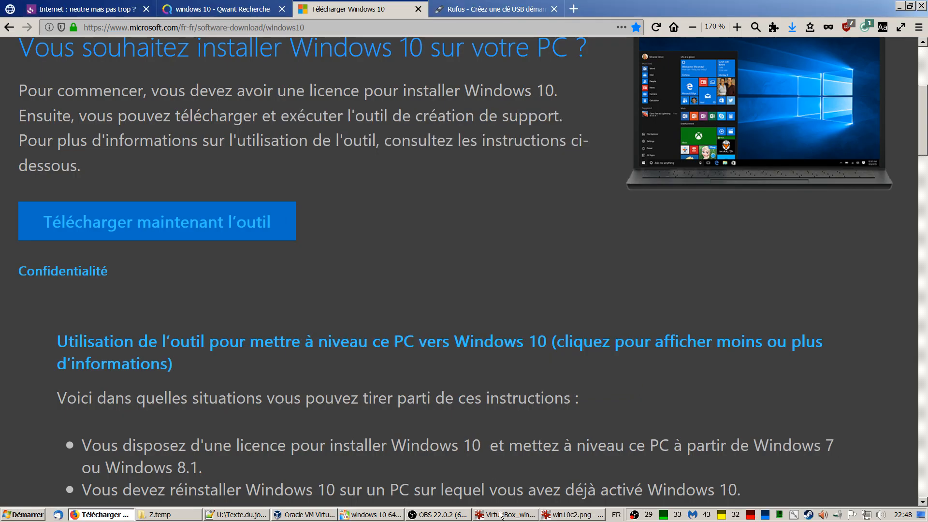
click(501, 514)
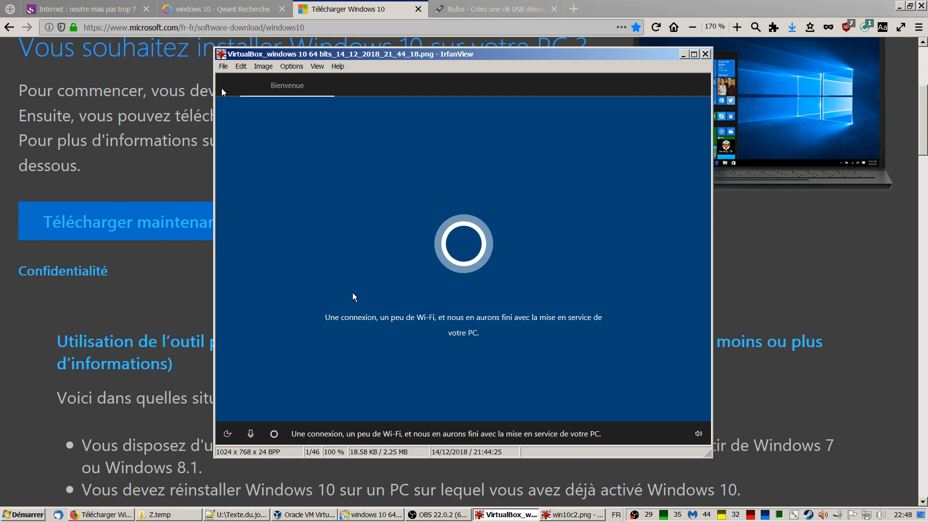
double_click(445, 274)
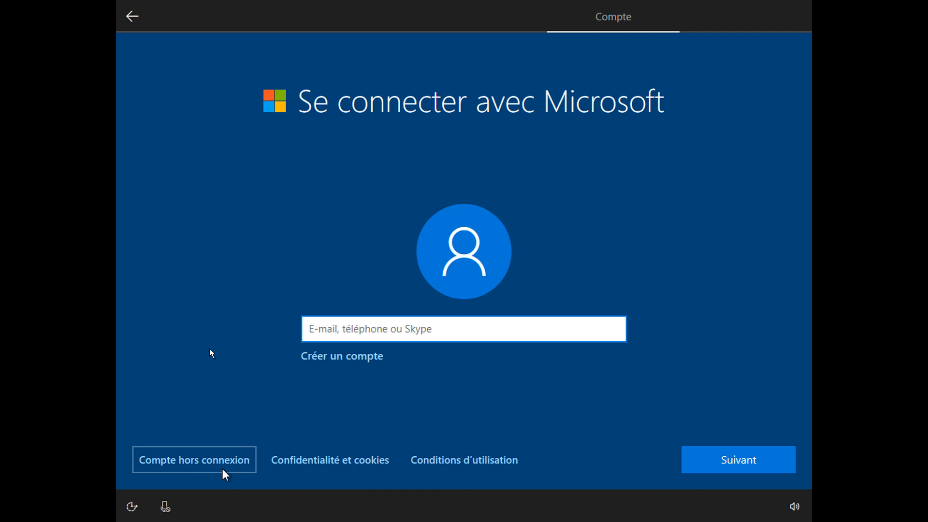
Step: Page through the Windows 10 first-start screenshots, from the offline account through the Cortana and privacy choices to the desktop, and leave full screen
click(222, 467)
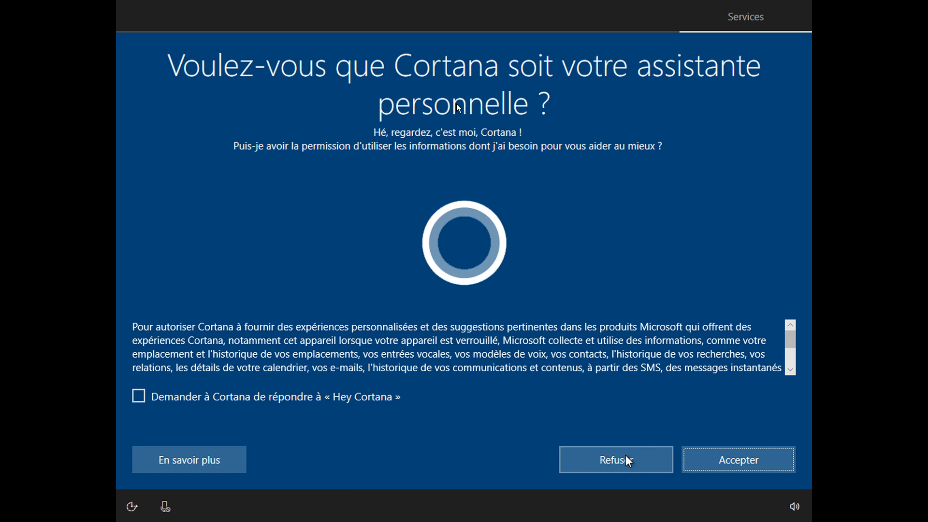
click(625, 456)
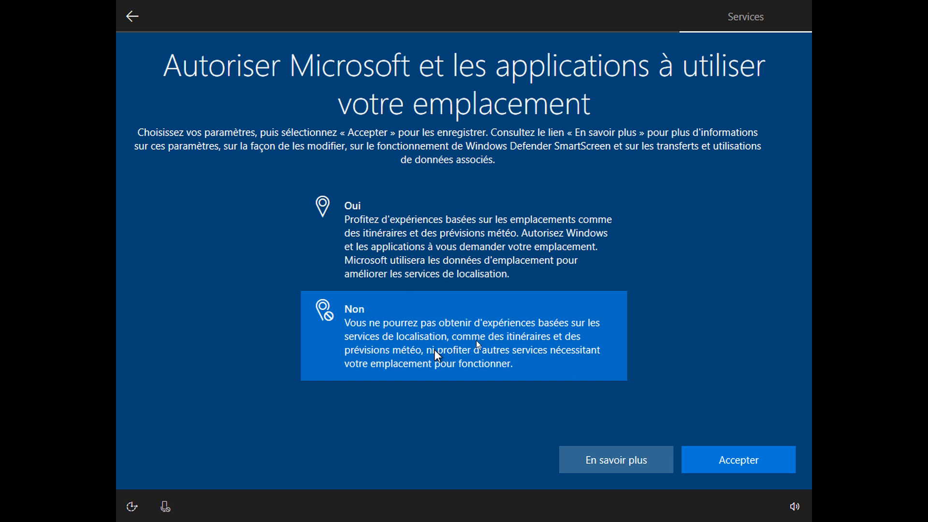
click(764, 463)
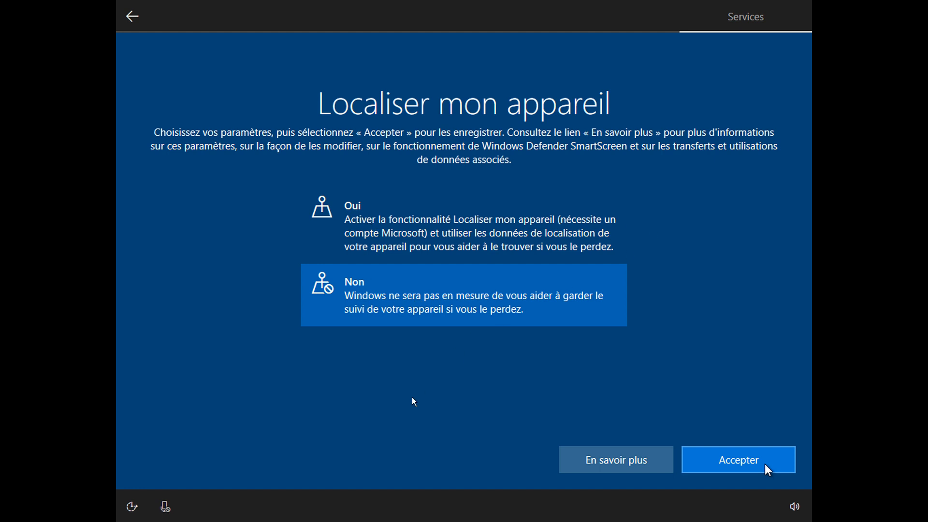
click(765, 463)
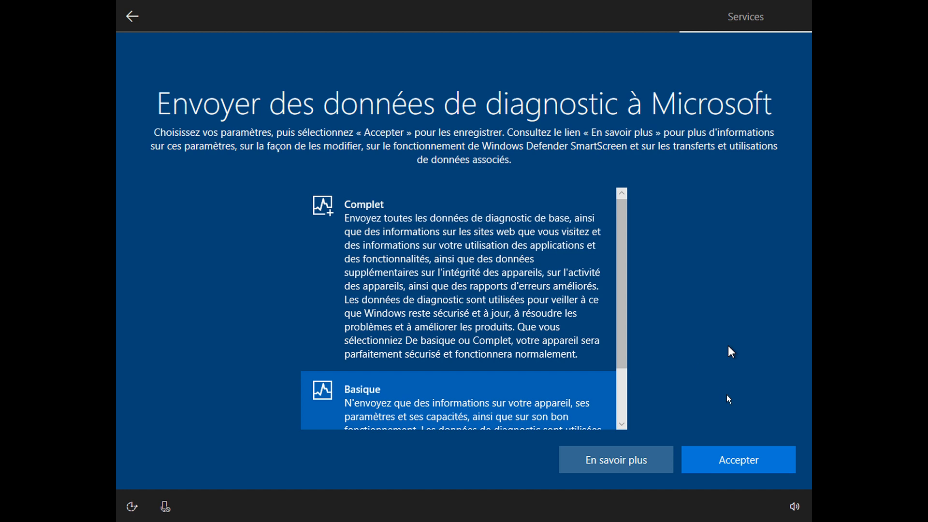
click(755, 462)
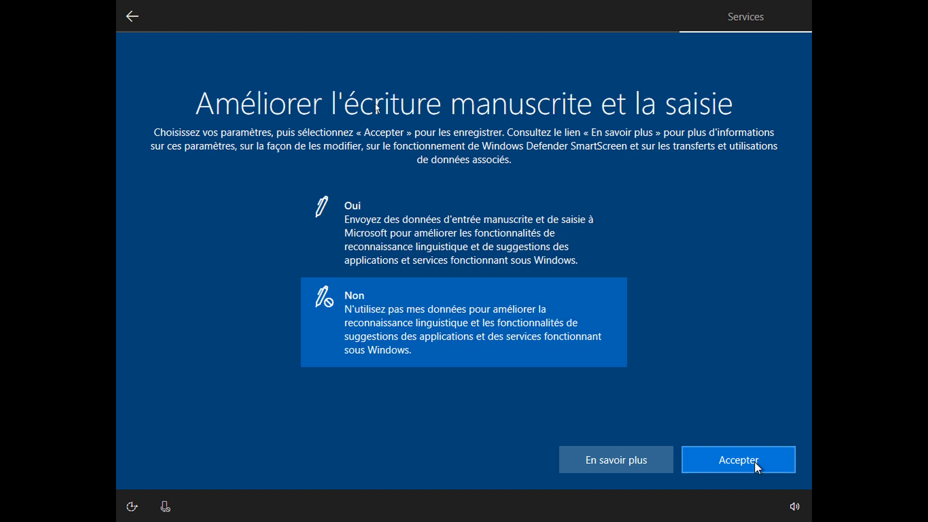
click(755, 462)
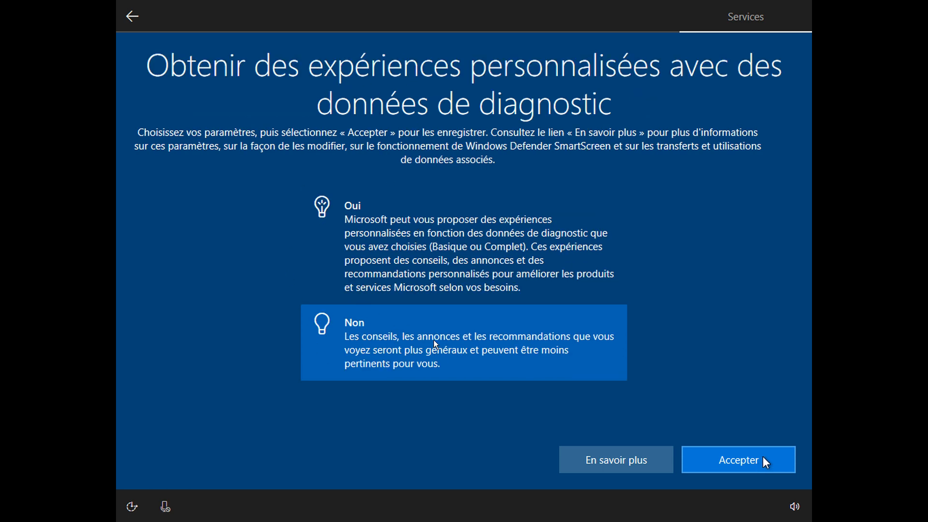
click(764, 462)
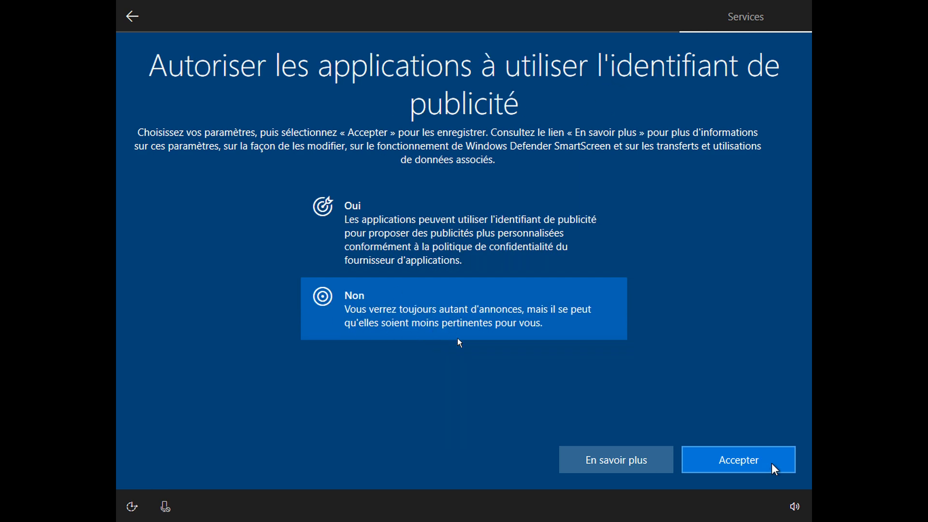
click(772, 463)
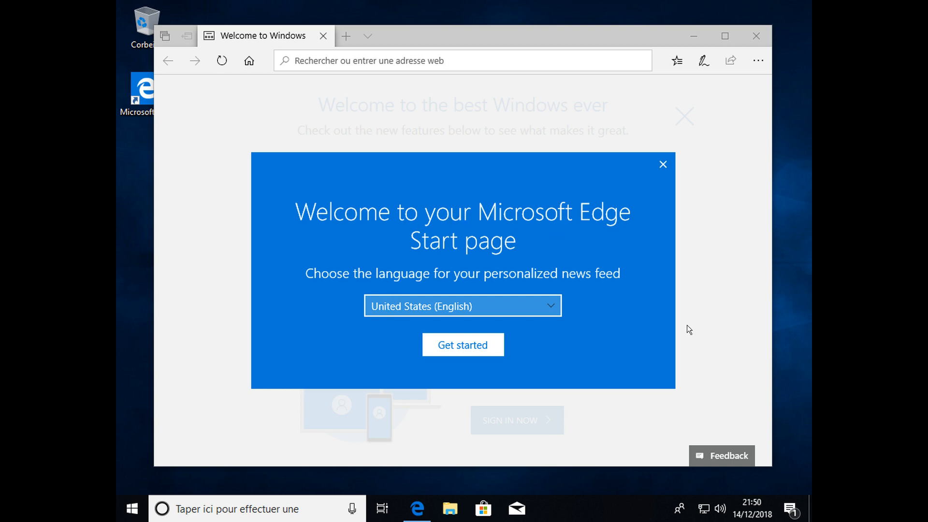
double_click(522, 194)
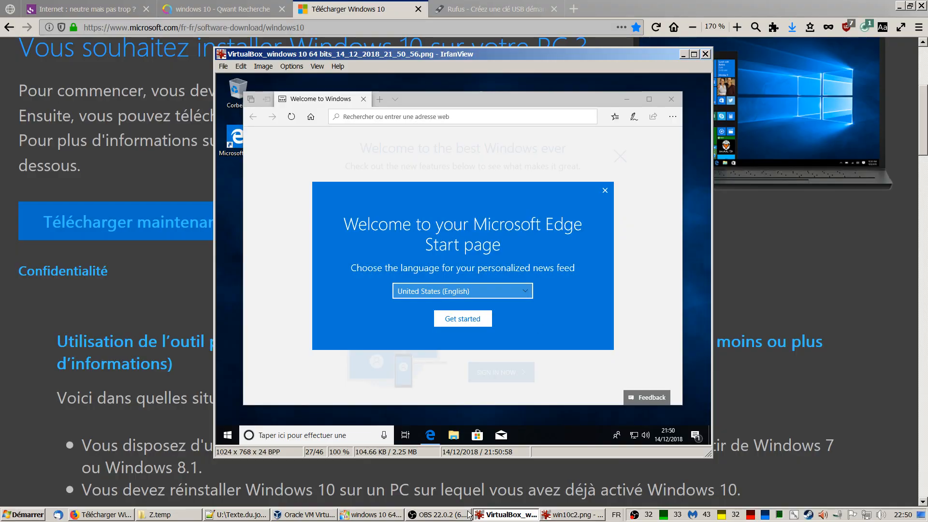
click(634, 516)
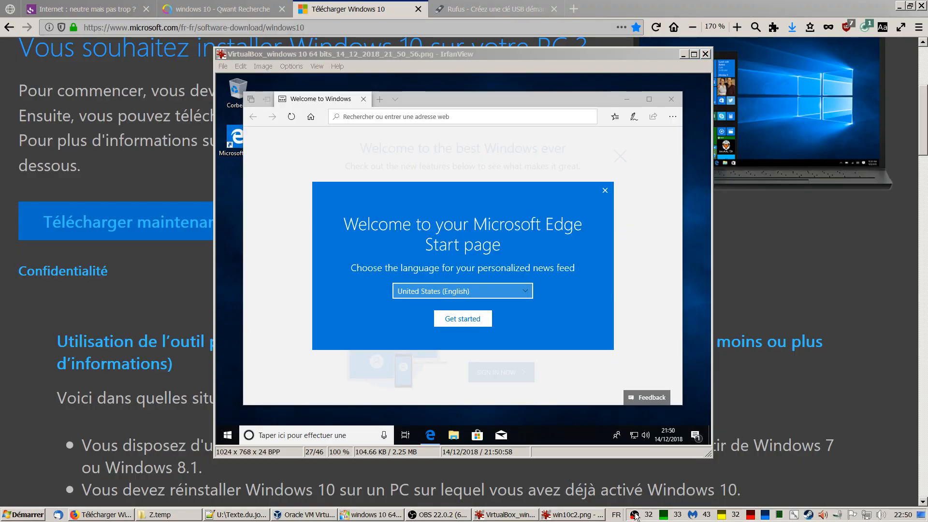